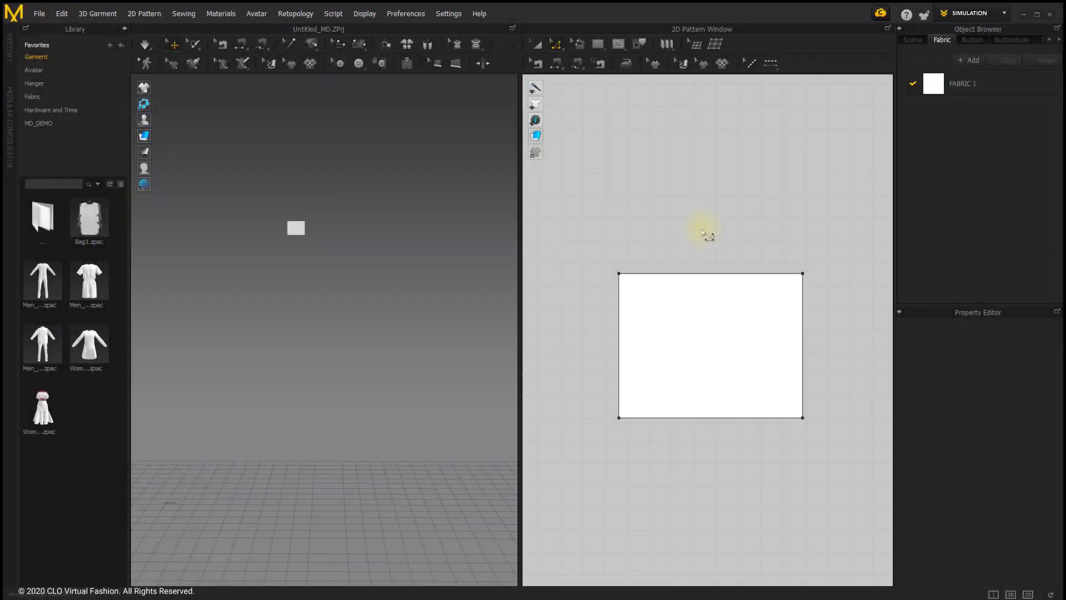
Step: With Edit Curve Point active, add curve points along the rectangle's top edge
left_click(557, 48)
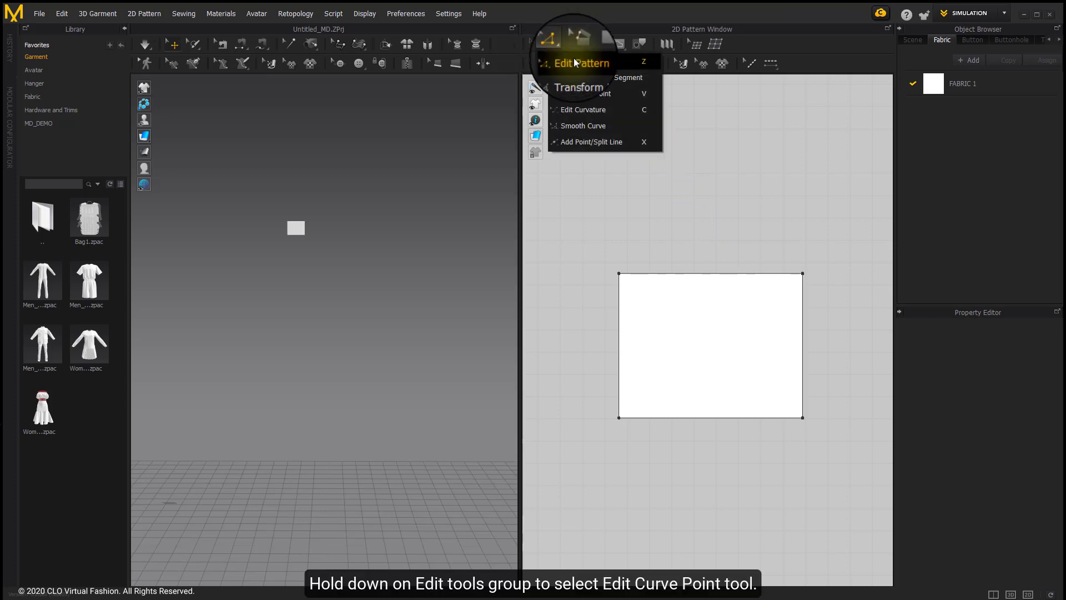
left_click(583, 93)
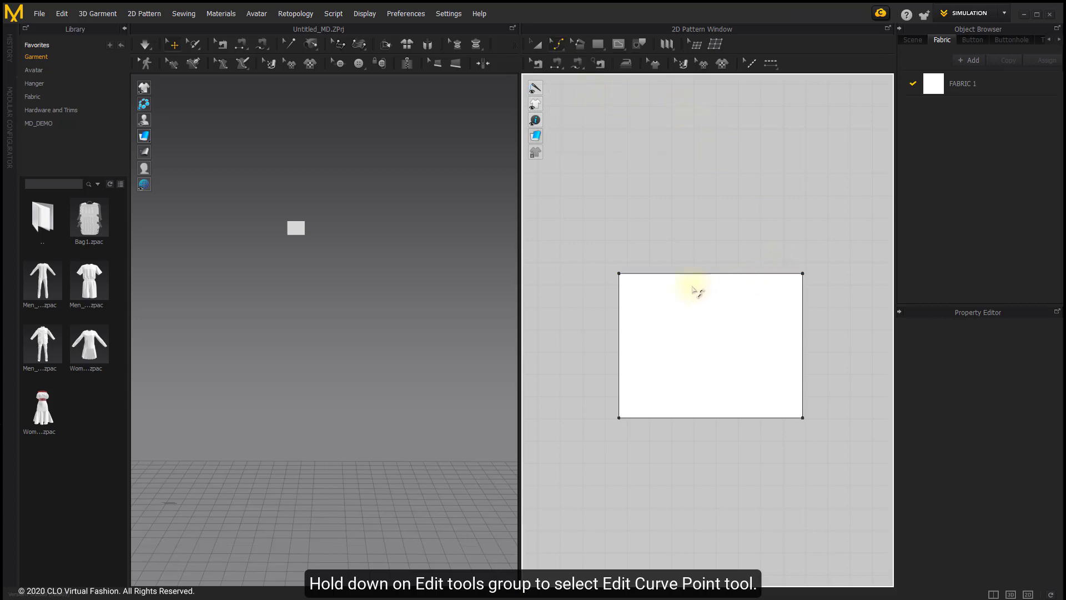
left_click(657, 272)
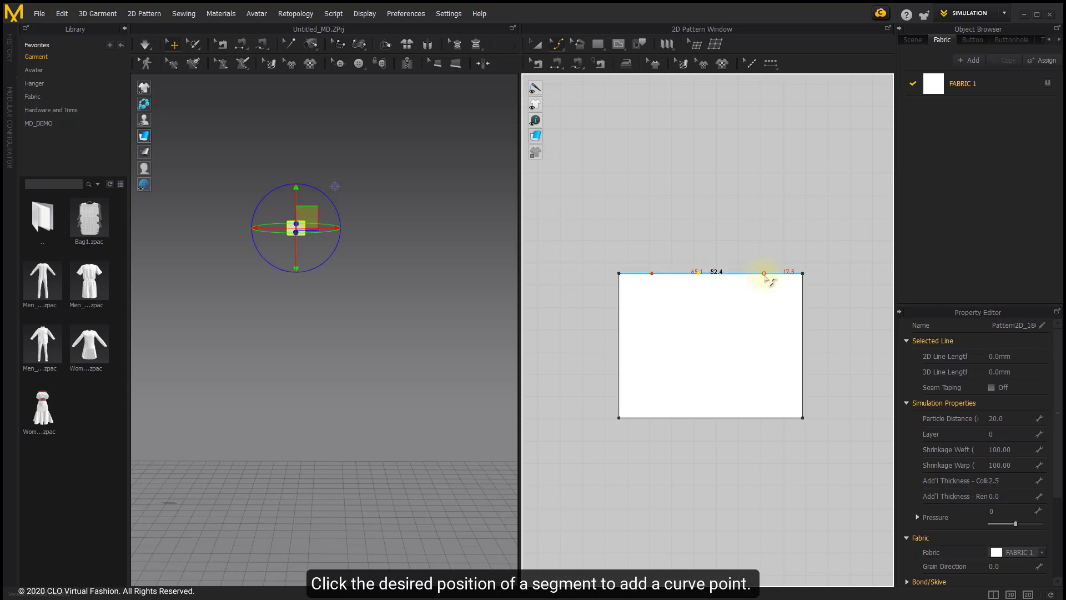
left_click(766, 276)
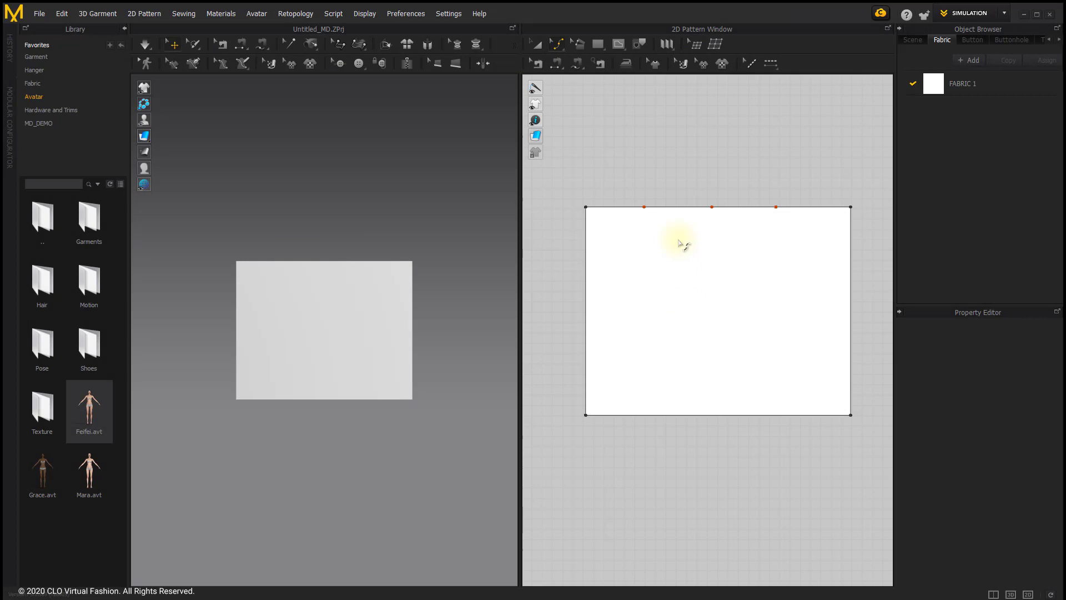
Step: Drag the left top-edge point up into a hump and the middle point down into a deep dip
left_click_drag(644, 207, 645, 184)
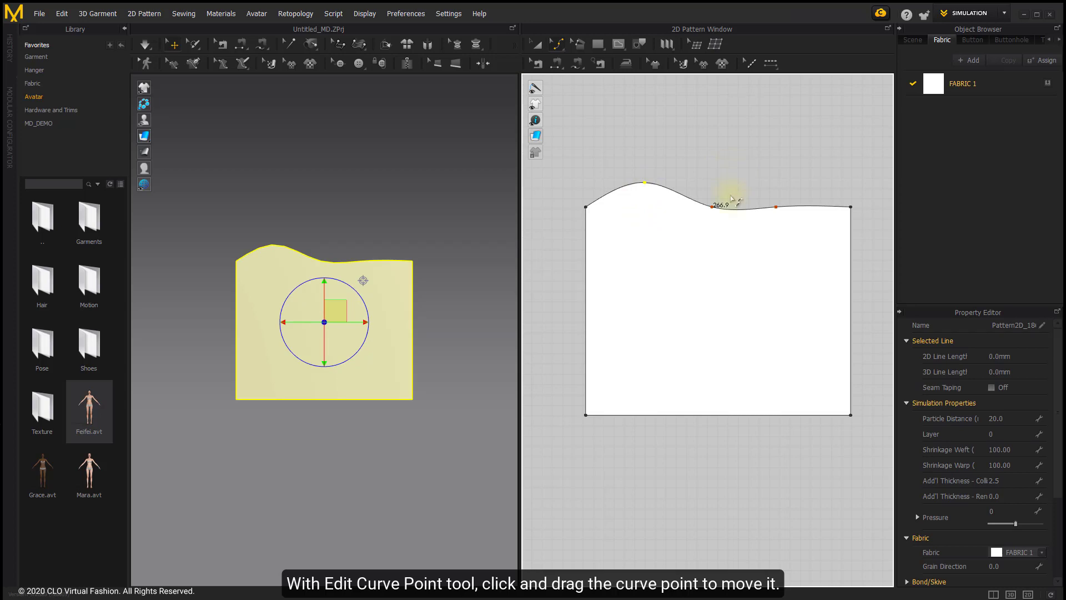
left_click_drag(716, 206, 717, 251, "shift")
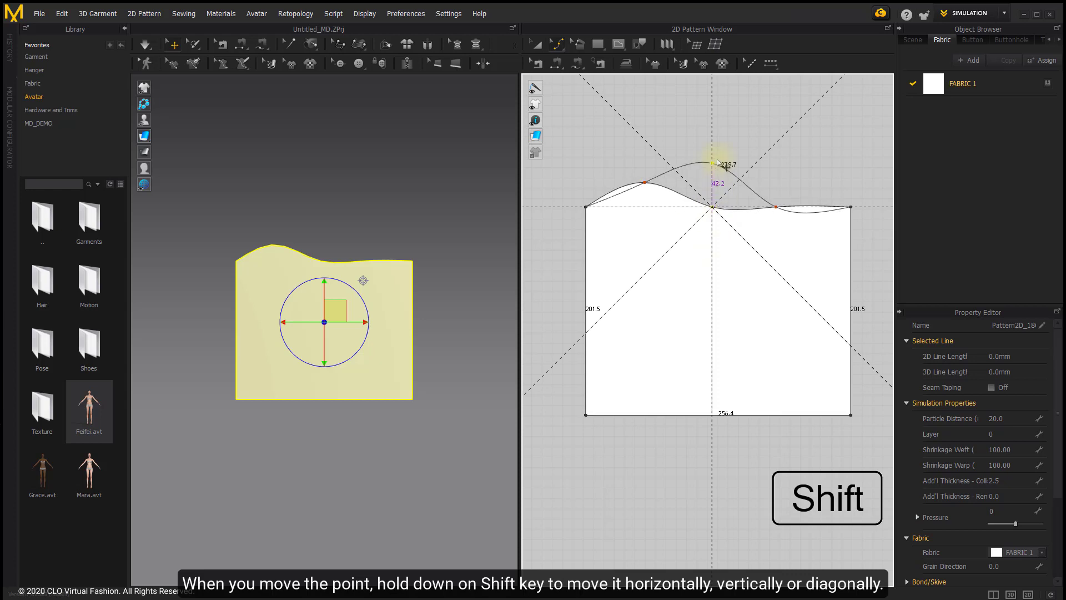
left_click_drag(727, 257, 726, 254, "shift")
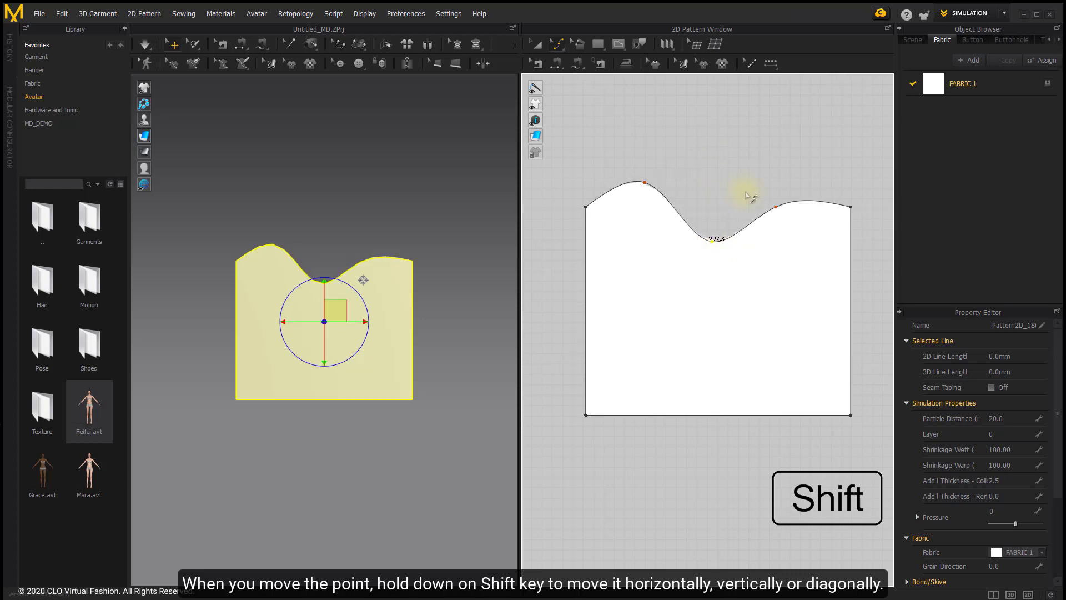
left_click_drag(778, 207, 767, 180)
Step: Move the right curve point by exact offsets X 20 mm, Y 40 mm via the Moving Distance dialog
right_click(767, 181)
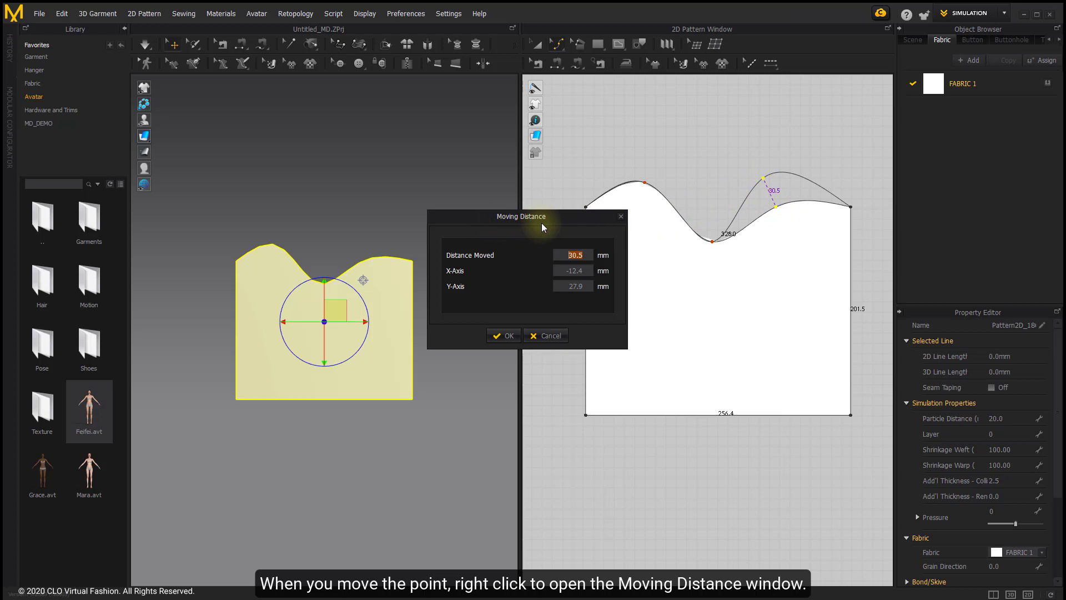
left_click(583, 258)
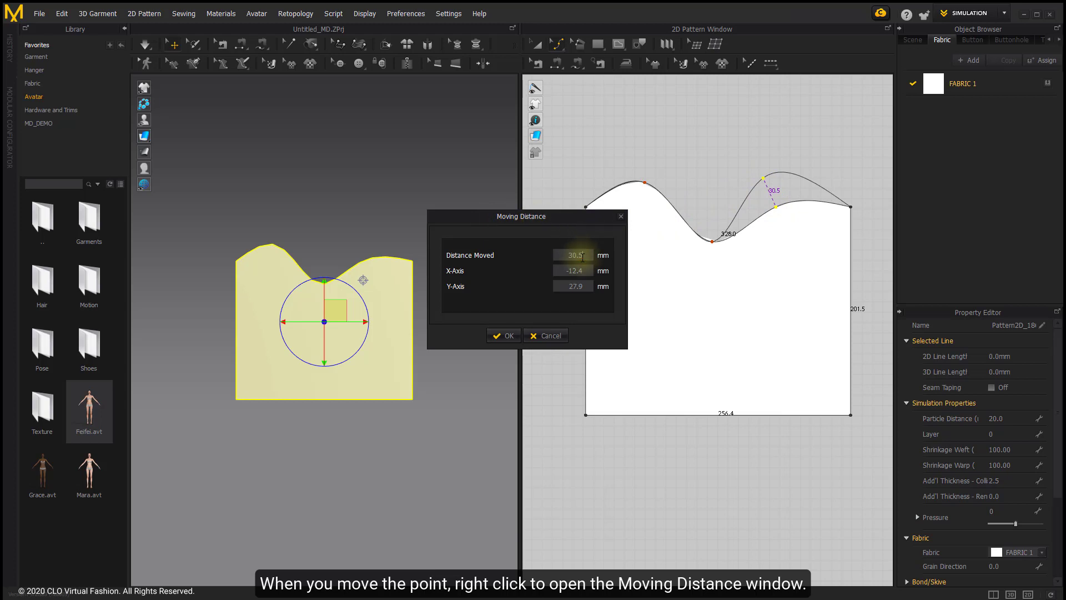
double_click(582, 269)
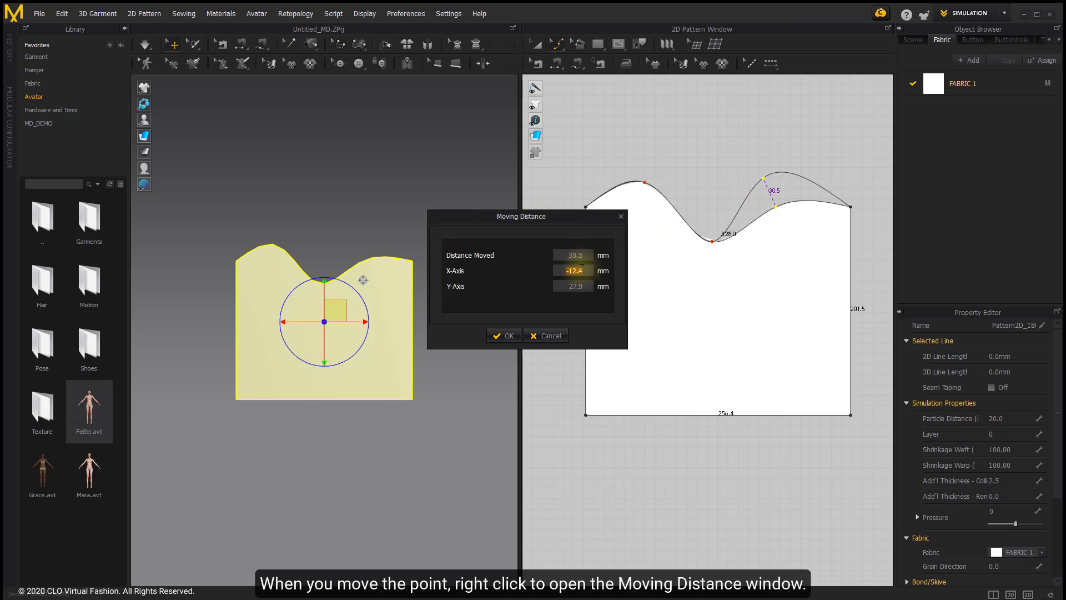
double_click(576, 287)
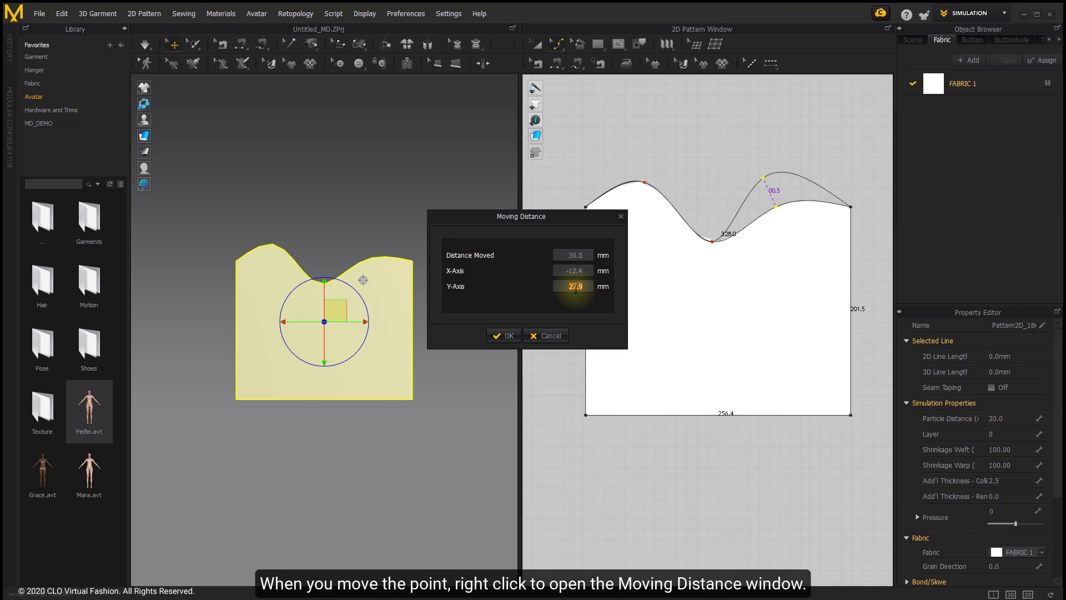
double_click(576, 255)
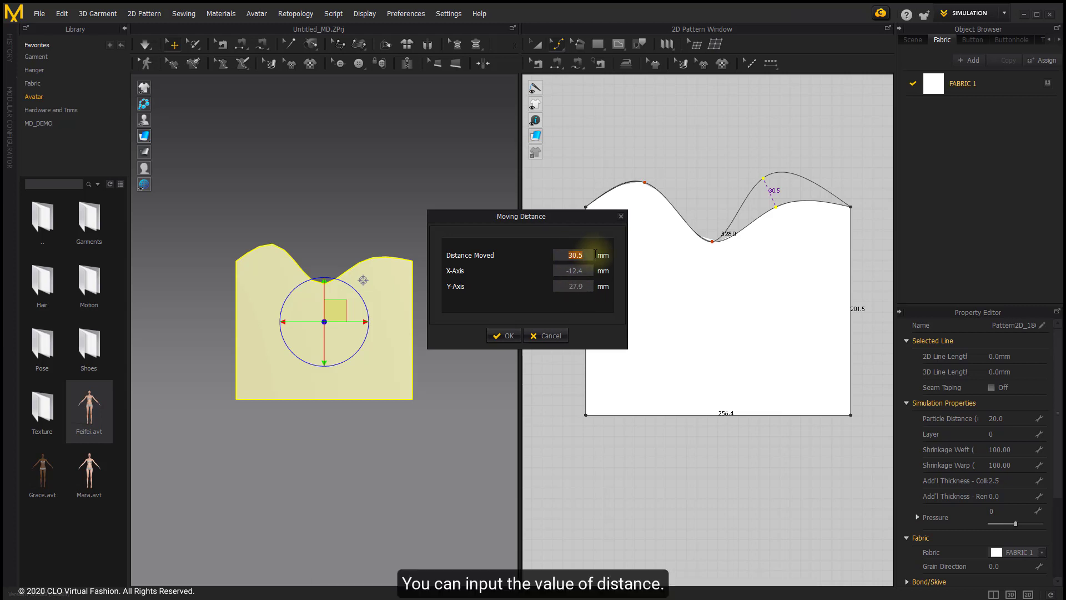
type("50")
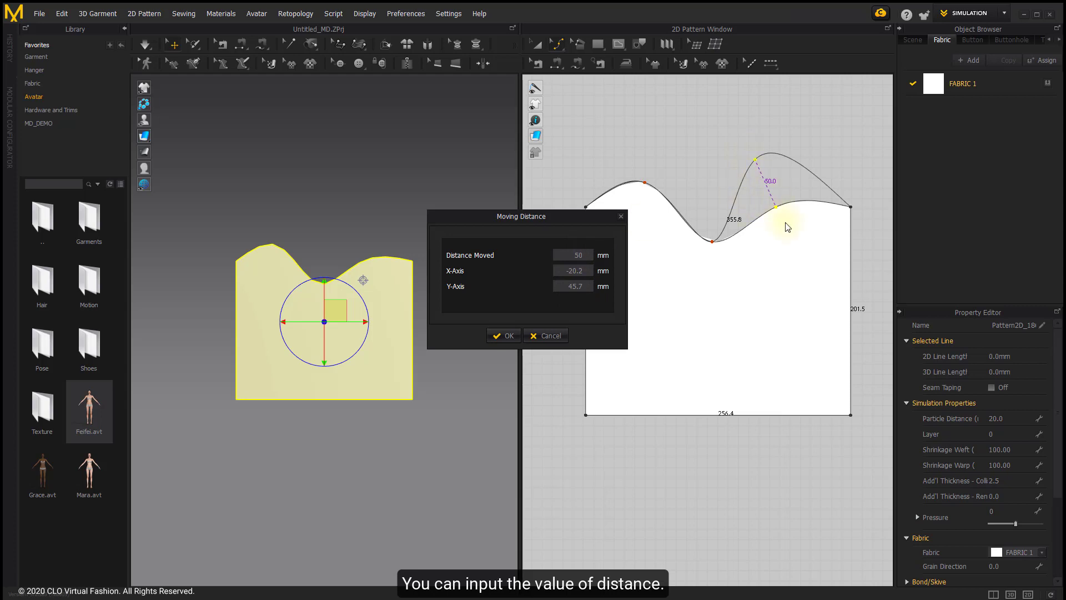
double_click(574, 270)
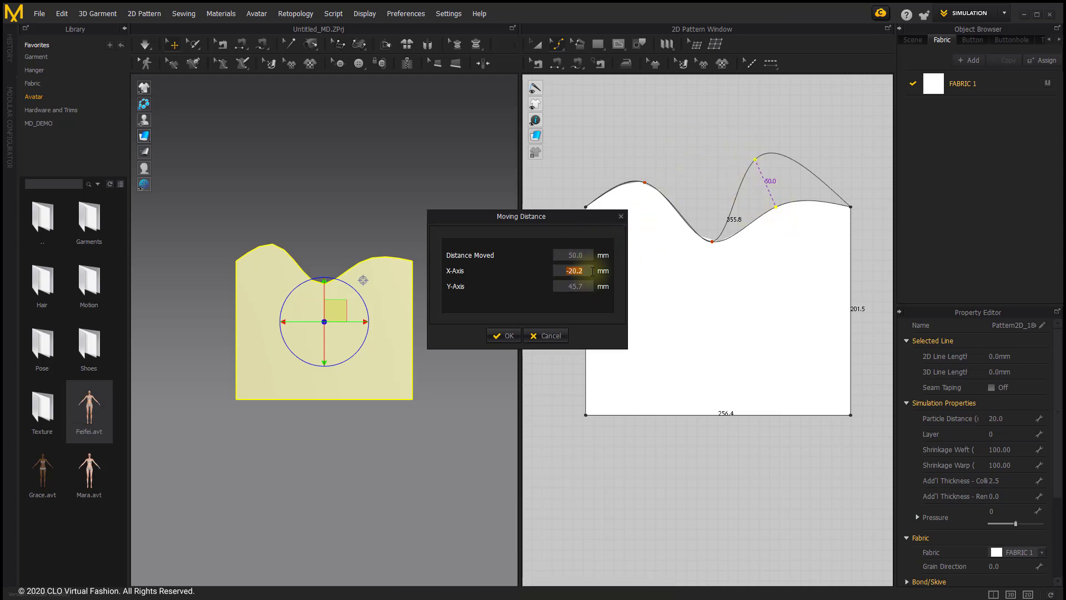
type("20")
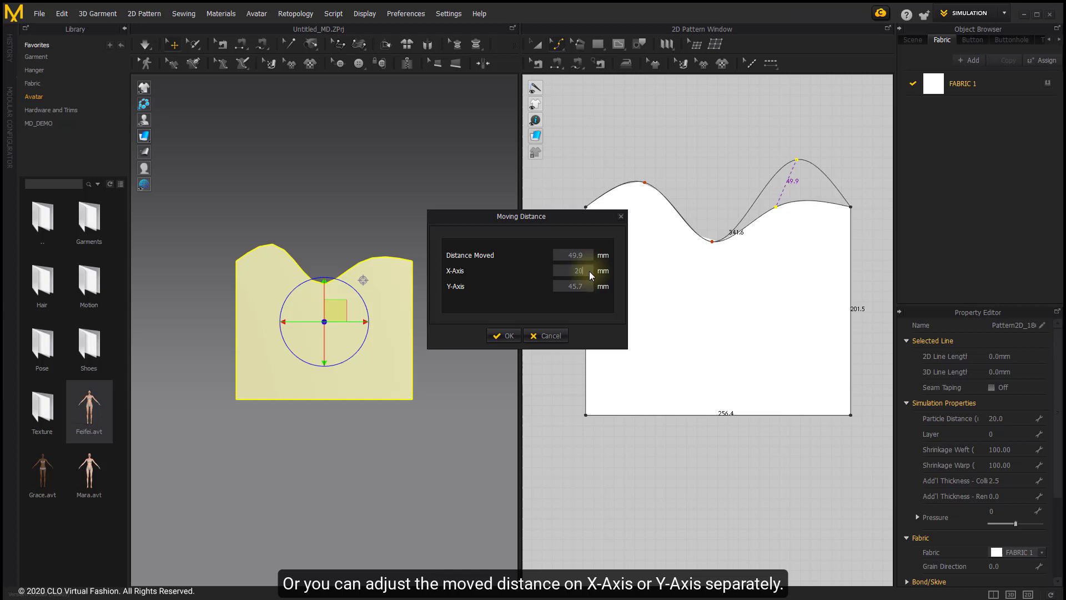
key("Tab")
type("40")
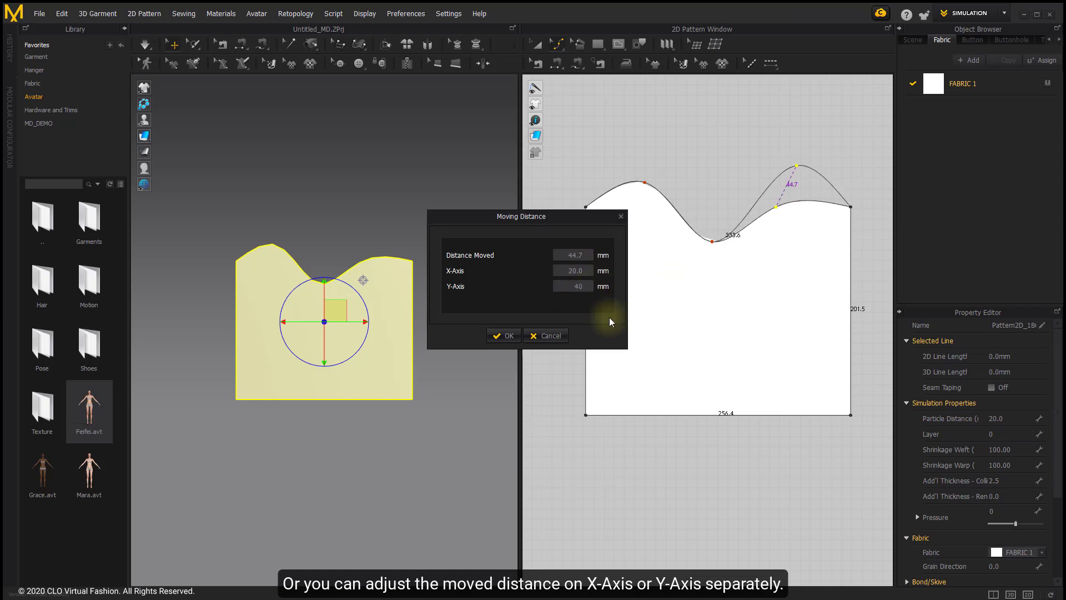
left_click(505, 336)
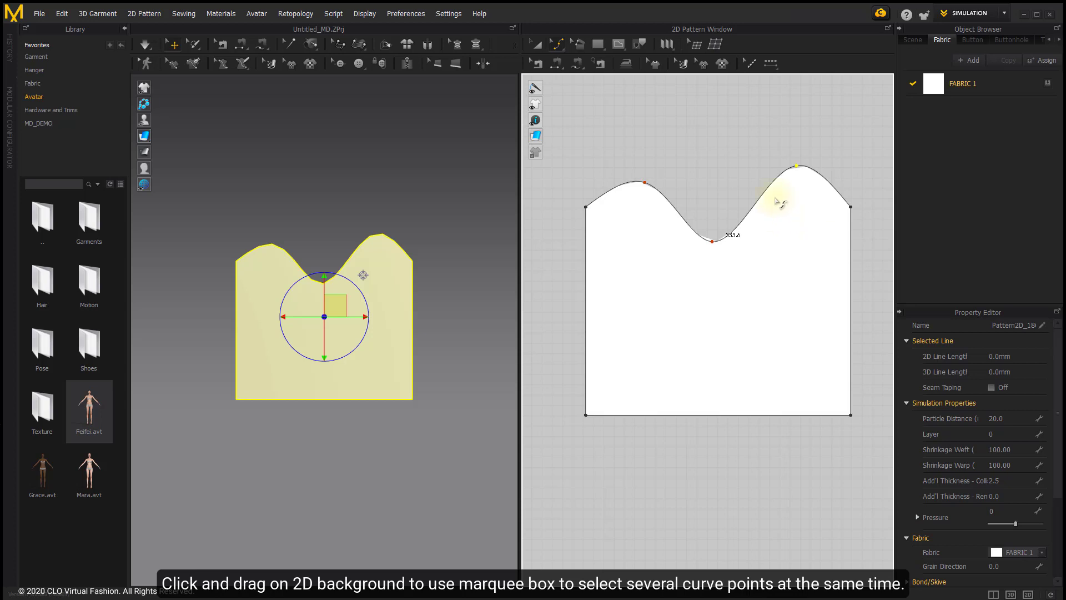
Step: Box-select several top-edge curve points and lower them together
mouse_move(615, 146)
left_mouse_down()
mouse_move(817, 268)
mouse_move(816, 281)
left_mouse_up()
mouse_move(717, 247)
left_mouse_down()
mouse_move(723, 239)
mouse_move(716, 269)
left_mouse_up()
left_click(722, 161)
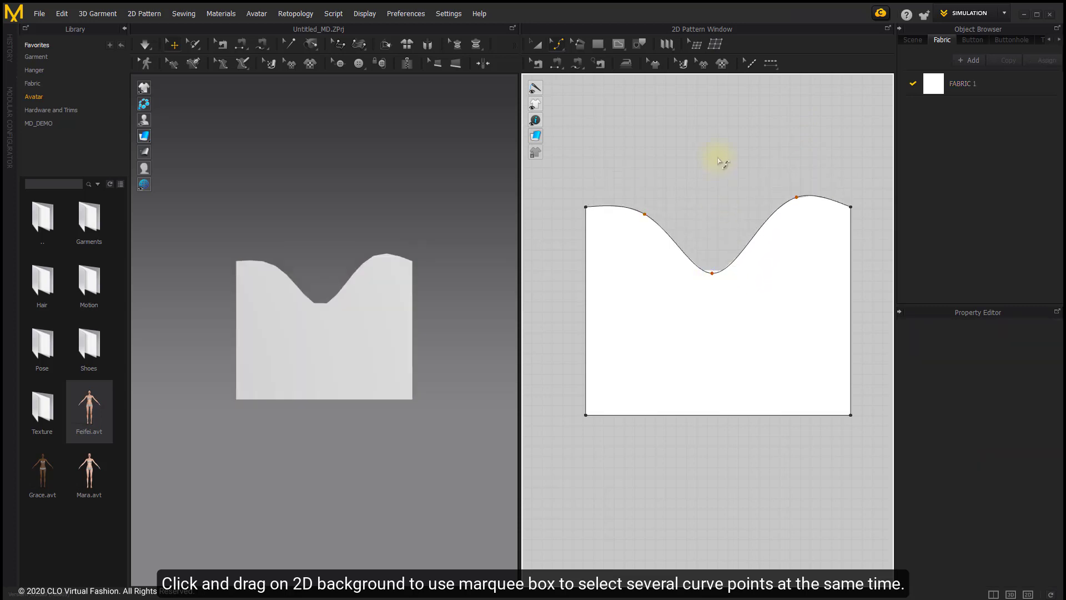
Step: Select the left and centre curve points and raise them together for gentler waves
left_click(644, 215)
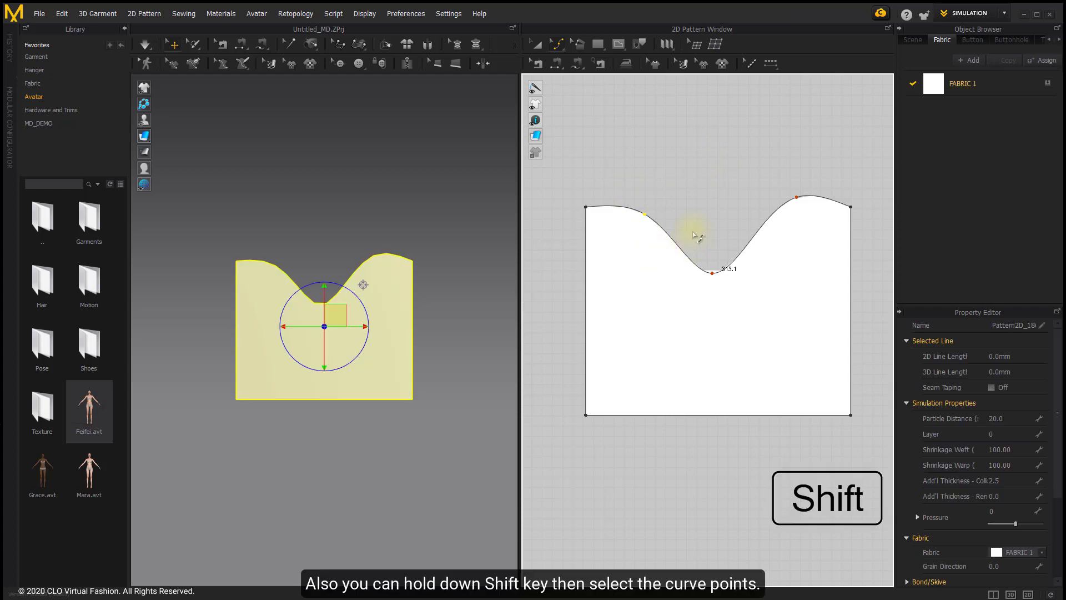
left_click_drag(694, 231, 726, 293, "shift")
left_click_drag(717, 280, 718, 201, "shift")
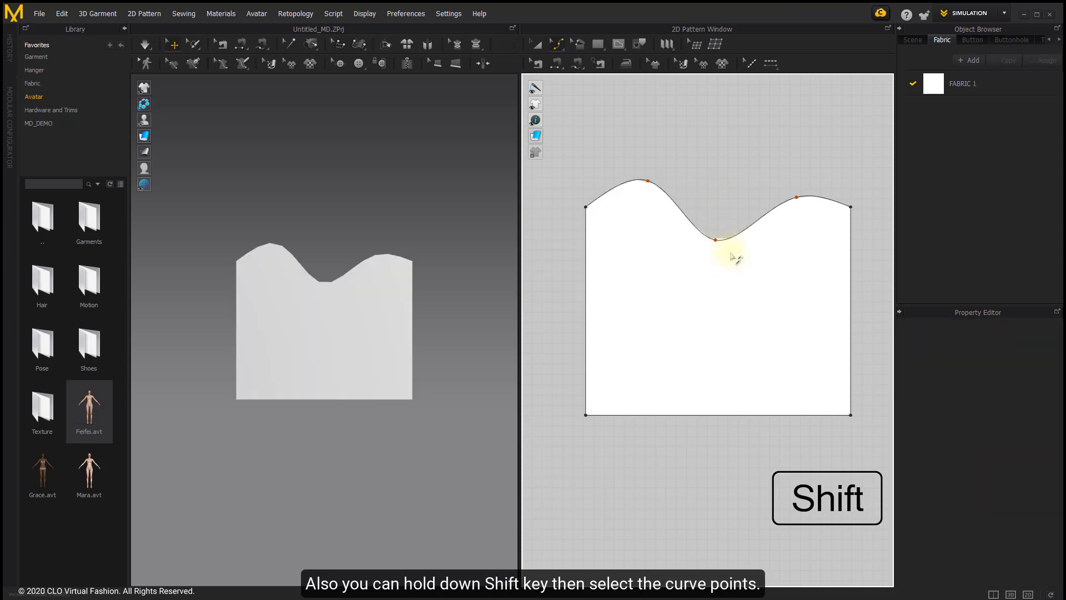
mouse_move(639, 128)
left_mouse_down()
mouse_move(664, 283)
mouse_move(658, 105)
mouse_move(643, 136)
left_mouse_up()
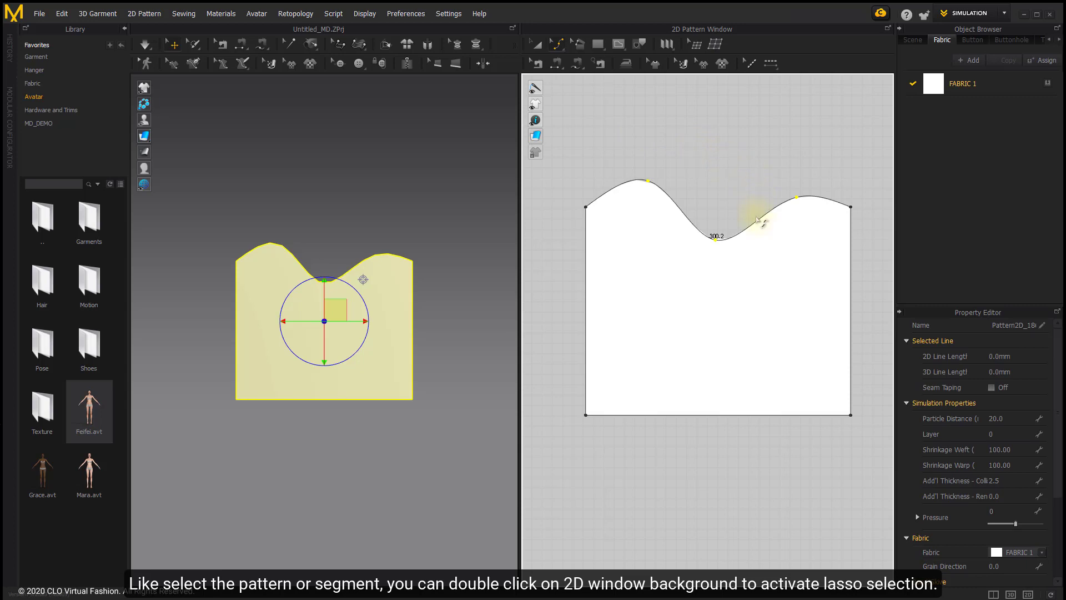
left_click(616, 167)
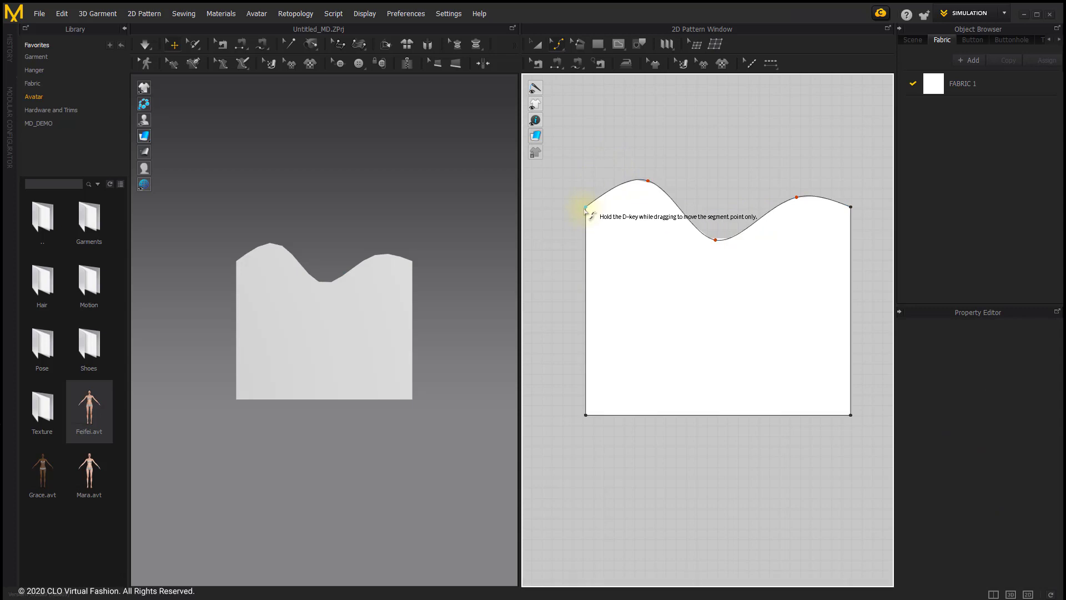
Step: Convert the top-left corner point to a curve point so the left edge bulges outward
left_click(588, 212)
right_click(589, 212)
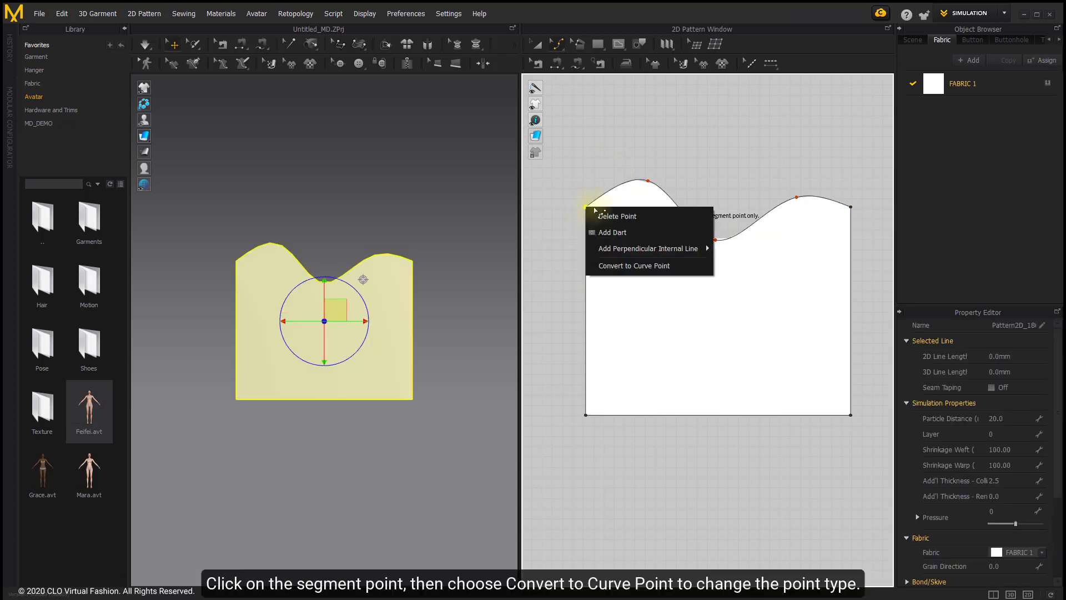
left_click(654, 266)
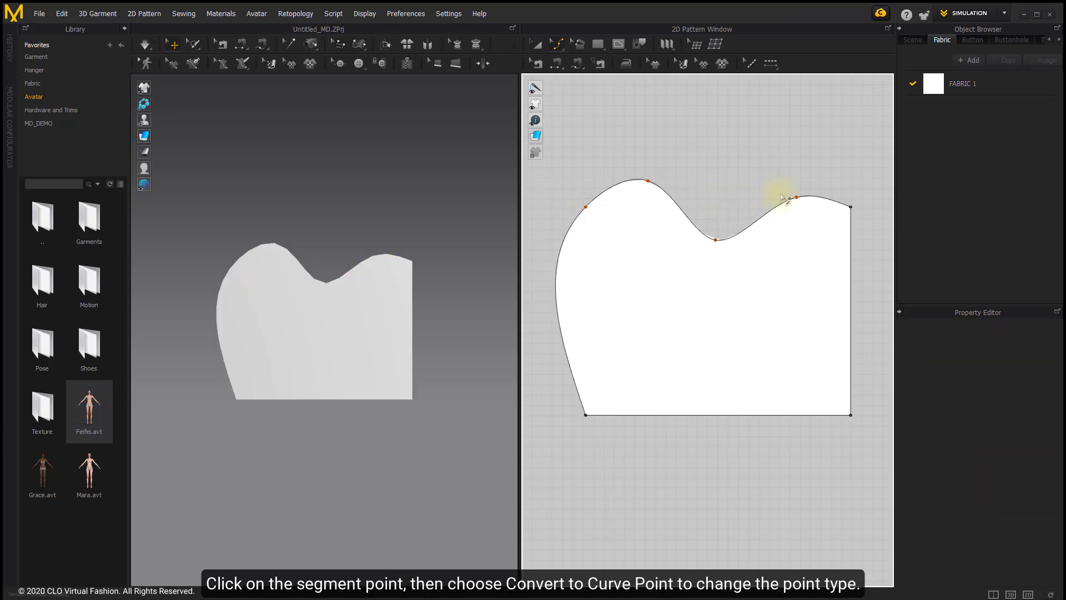
Step: Convert the top hump's curve point back into a segment point and reselect along the top edge
left_click(588, 208)
right_click(588, 208)
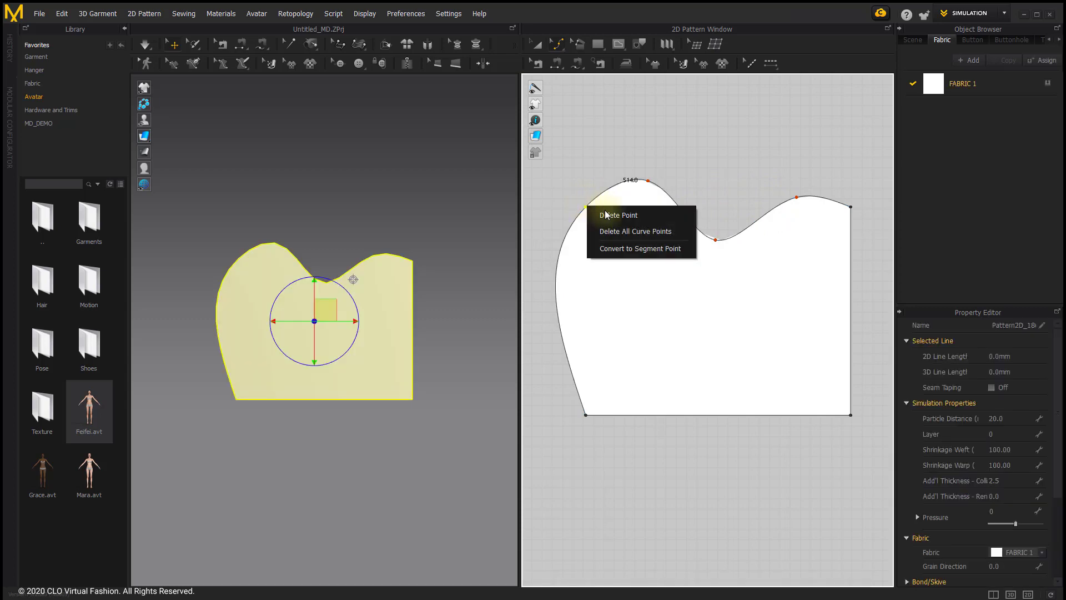
left_click(672, 248)
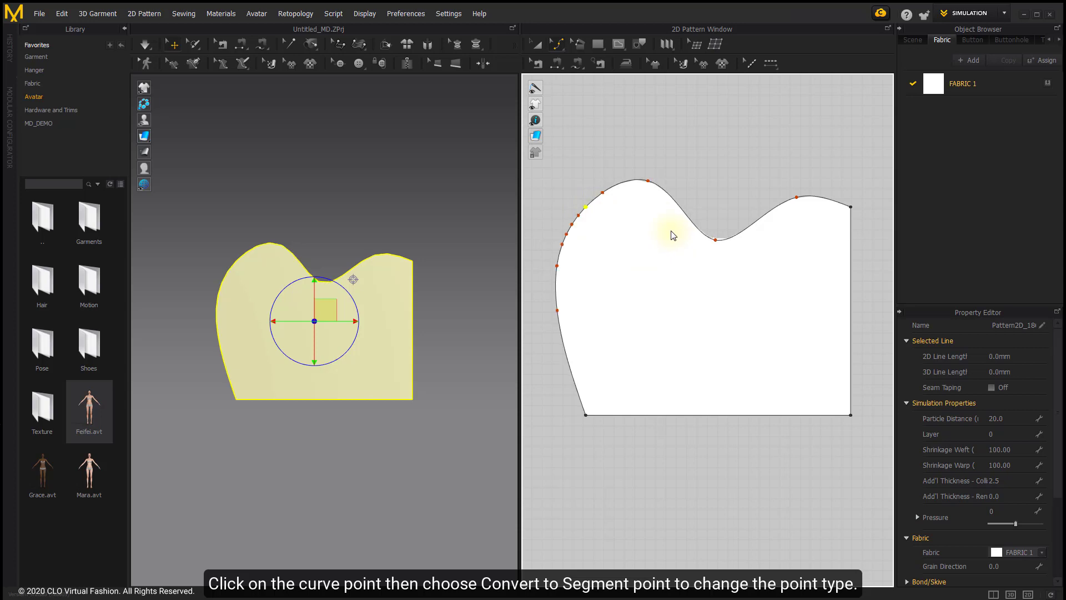
left_click(596, 169)
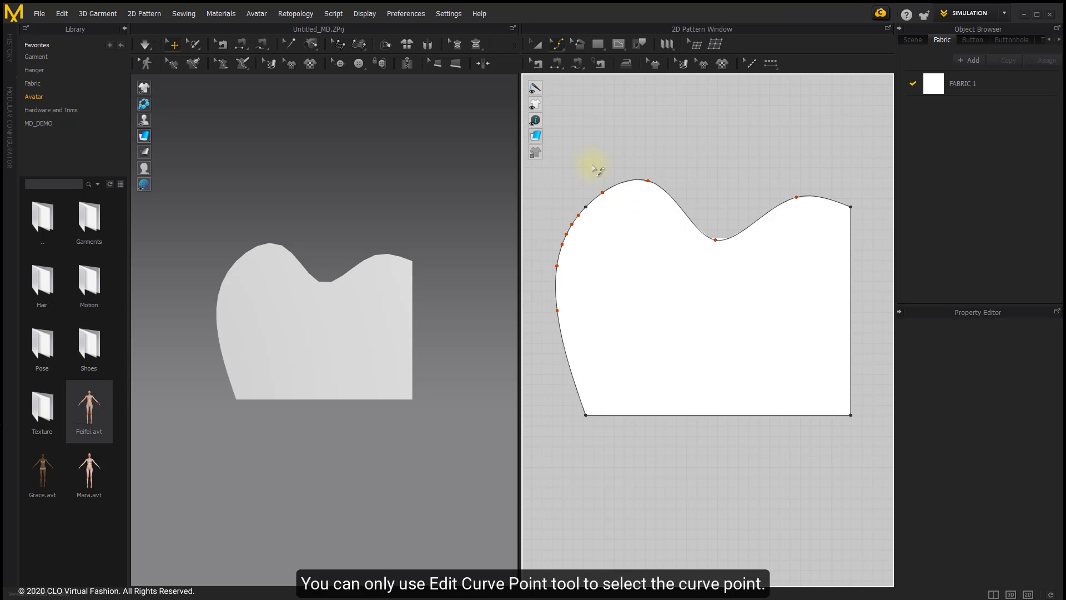
left_click_drag(631, 166, 666, 214)
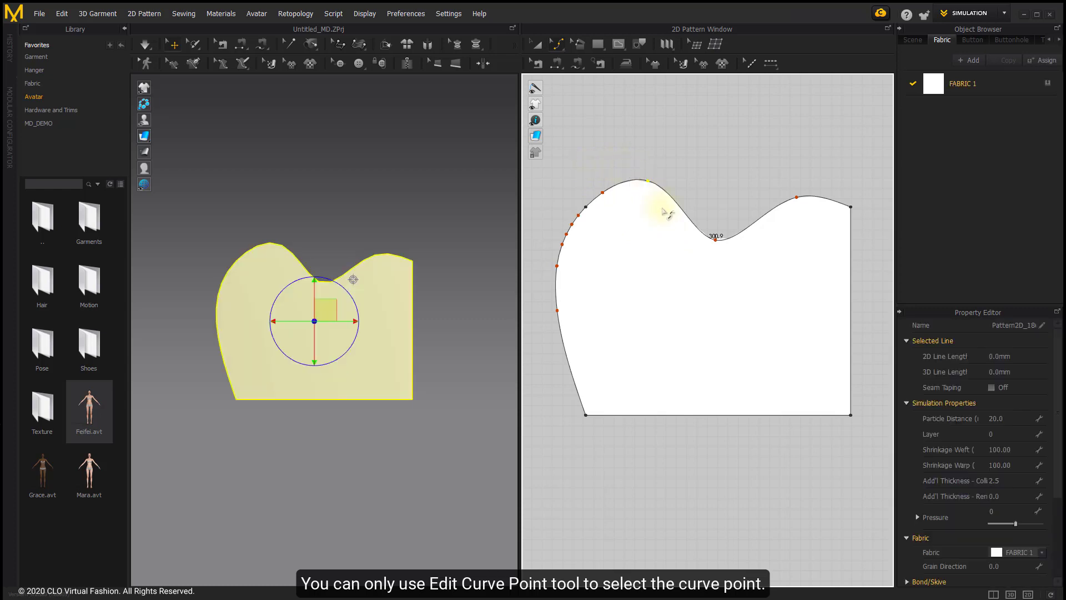
left_click(666, 213)
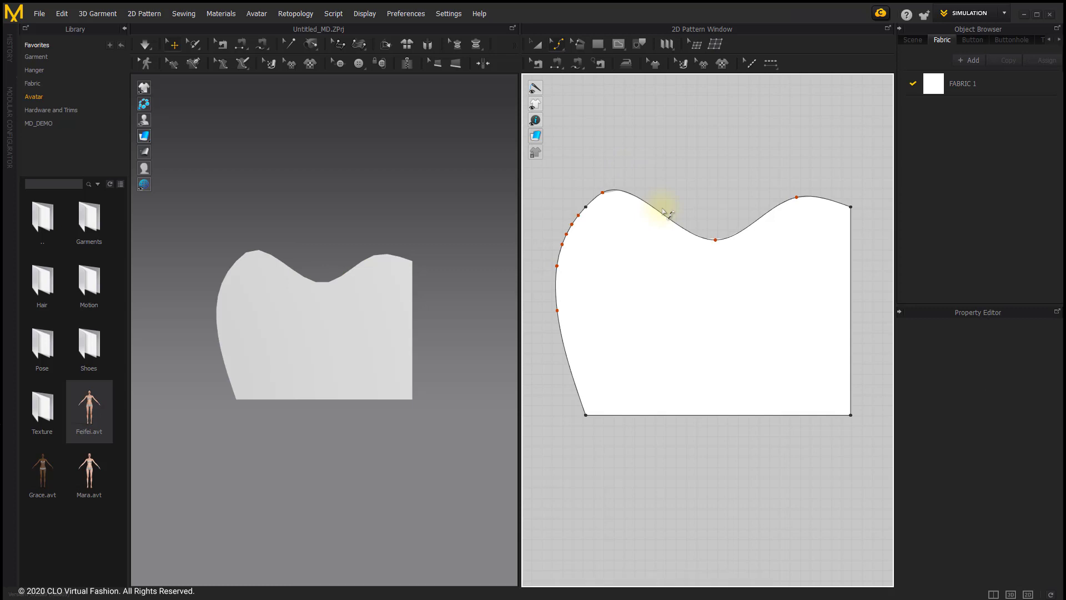
Step: Delete one extra point from the curved left edge, then bring up the edge's options
left_click(572, 242)
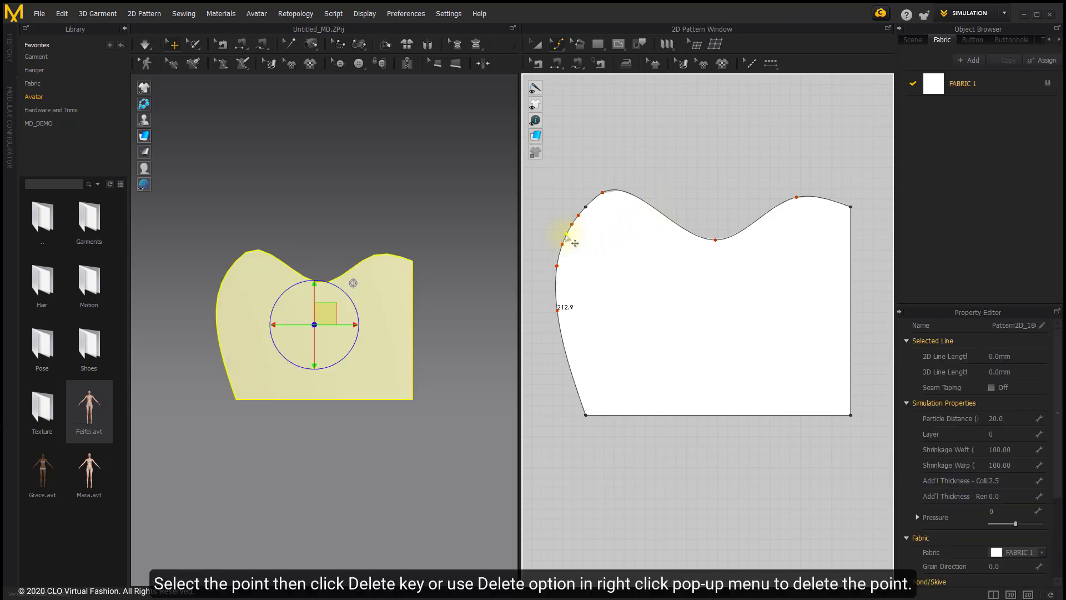
right_click(572, 243)
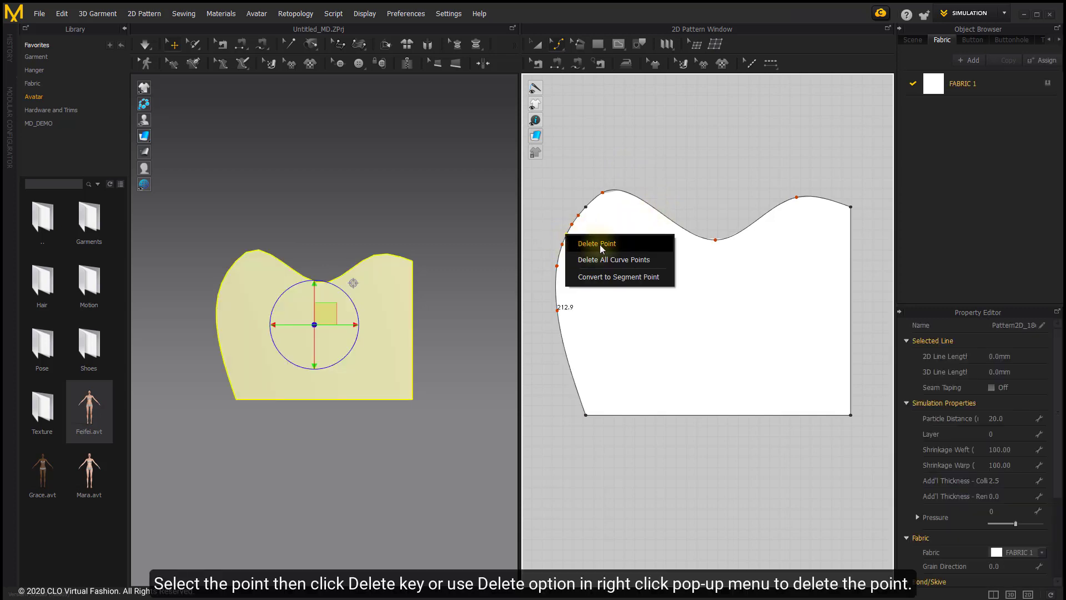
left_click(619, 245)
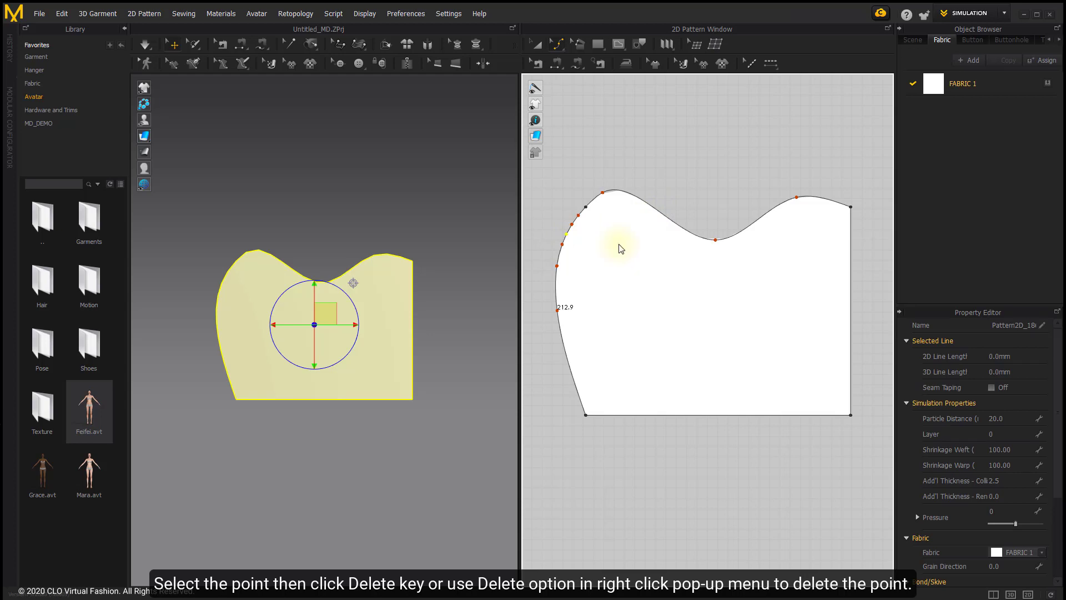
left_click(562, 245)
right_click(563, 246)
Step: Delete all curve points from the left edge so it becomes straight again
left_click(569, 268)
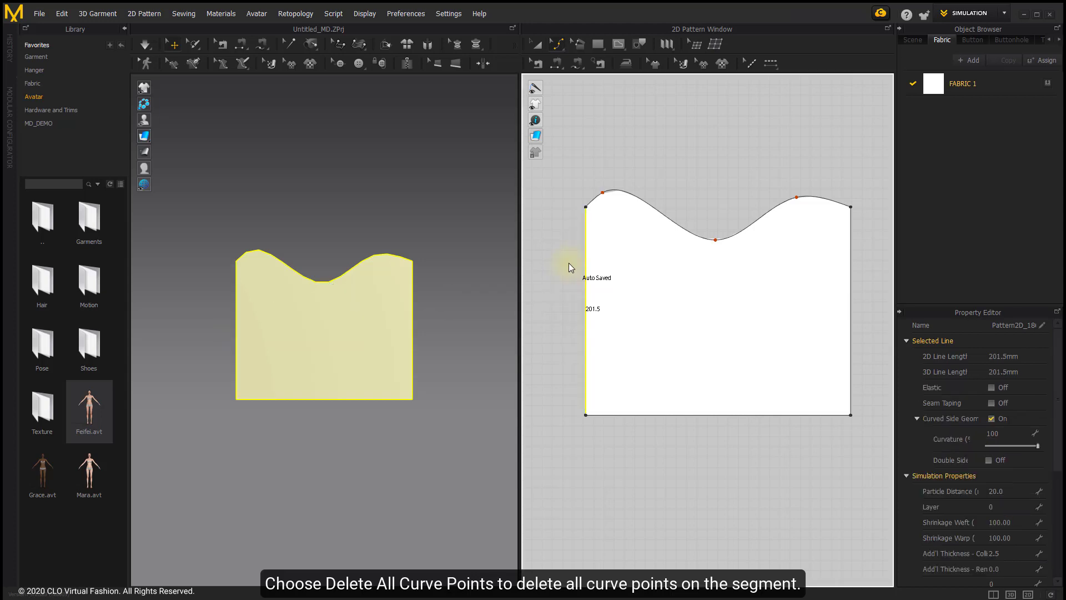
left_click(741, 191)
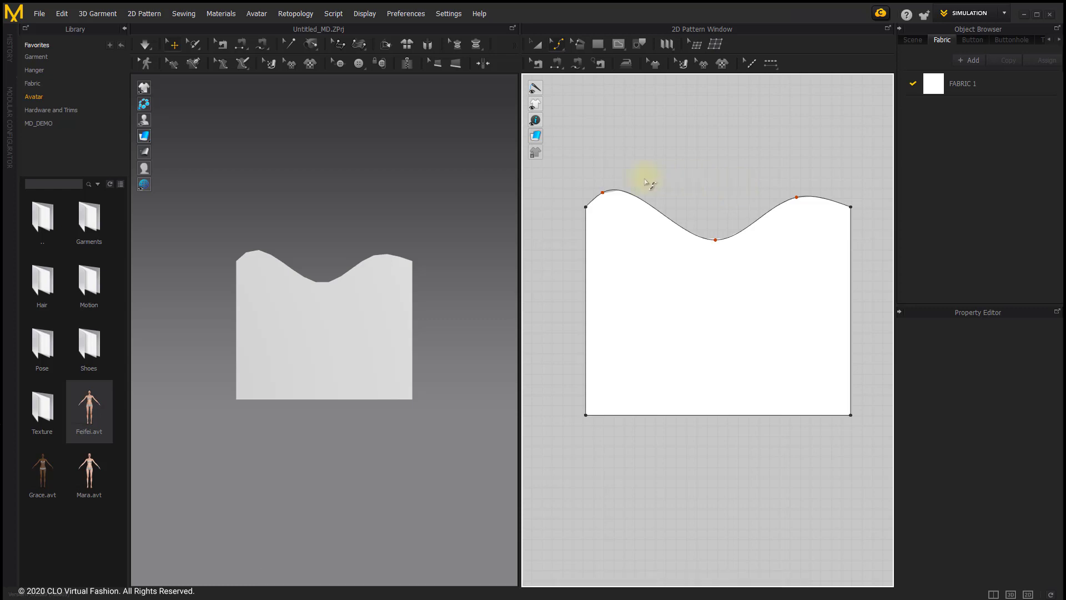
Step: Pull the top-left corner outward with D held, then bow the right edge outward with Edit Curvature
key("d")
mouse_move(586, 206)
left_mouse_down()
mouse_move(554, 209)
mouse_move(631, 203)
mouse_move(564, 207)
mouse_move(647, 161)
mouse_move(558, 238)
mouse_move(618, 174)
mouse_move(655, 215)
mouse_move(542, 209)
mouse_move(614, 219)
mouse_move(528, 226)
mouse_move(604, 229)
mouse_move(564, 221)
left_mouse_up()
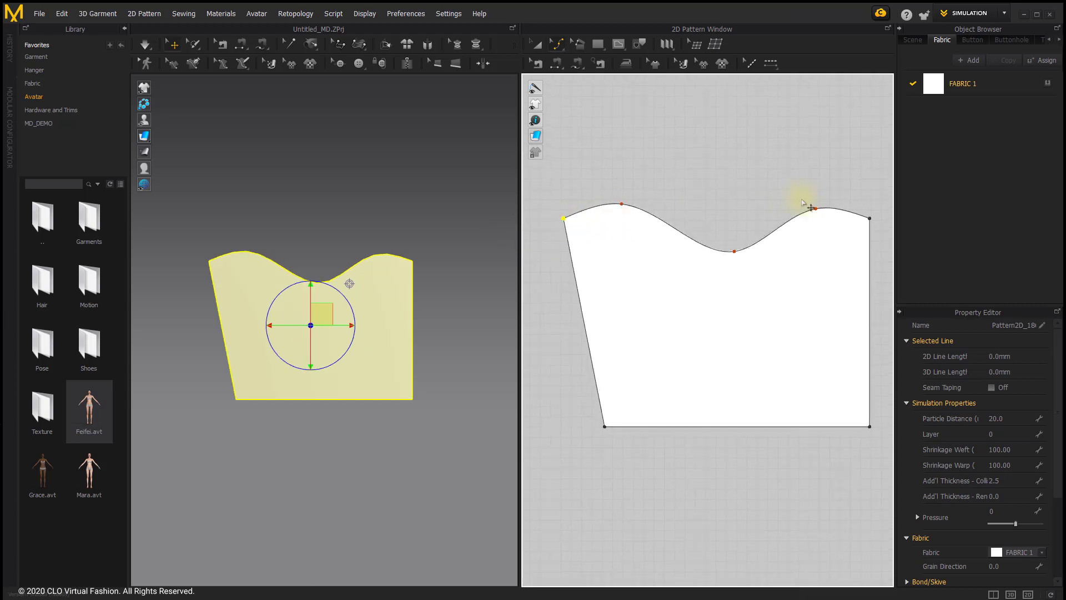
scroll(809, 202, "up", 5)
left_click_drag(739, 239, 747, 247)
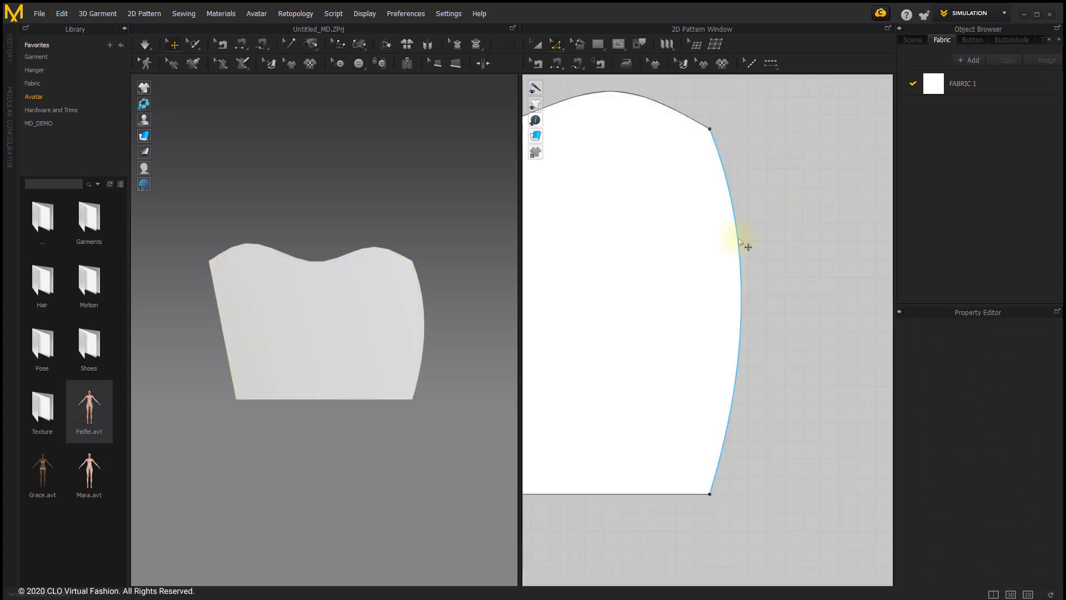
Step: With Edit Curve Point, add curve points along the curved right edge
left_click(558, 46)
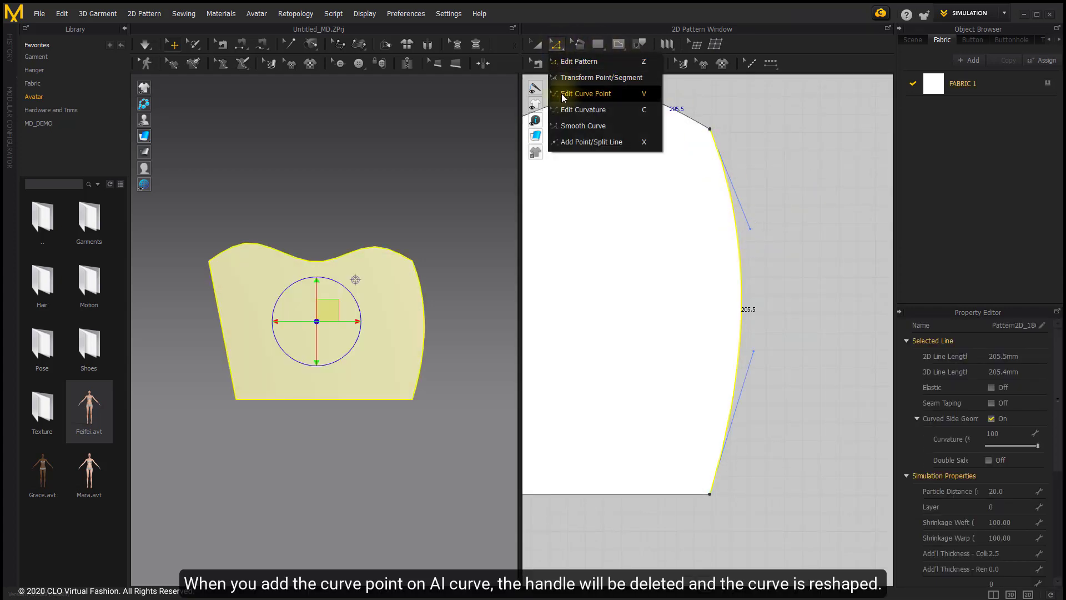
left_click(596, 94)
left_click(735, 219)
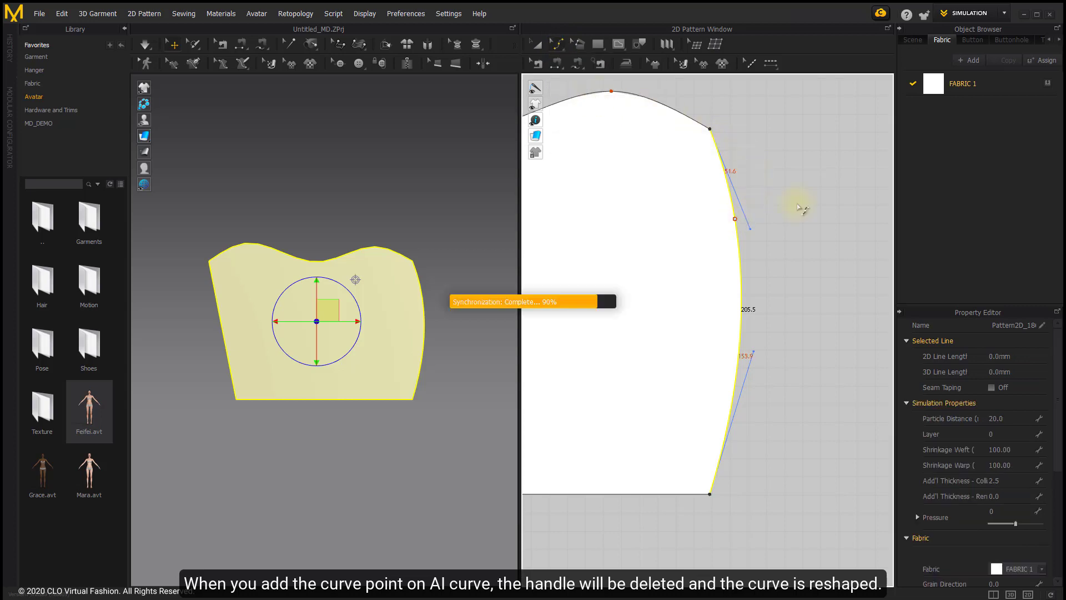
left_click(801, 209)
scroll(717, 235, "down", 2)
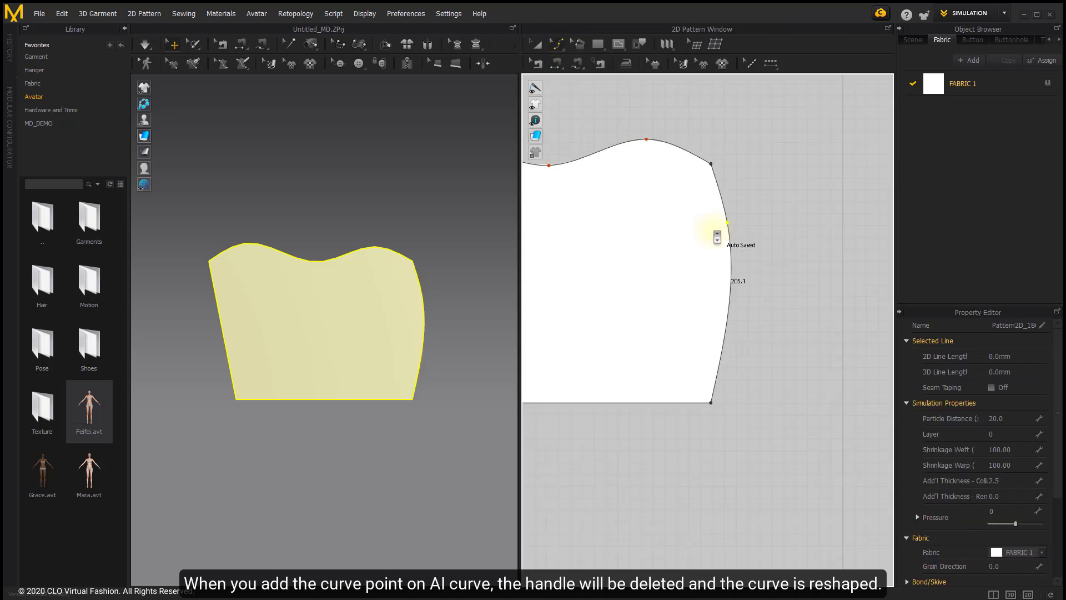
left_click_drag(721, 190, 763, 264)
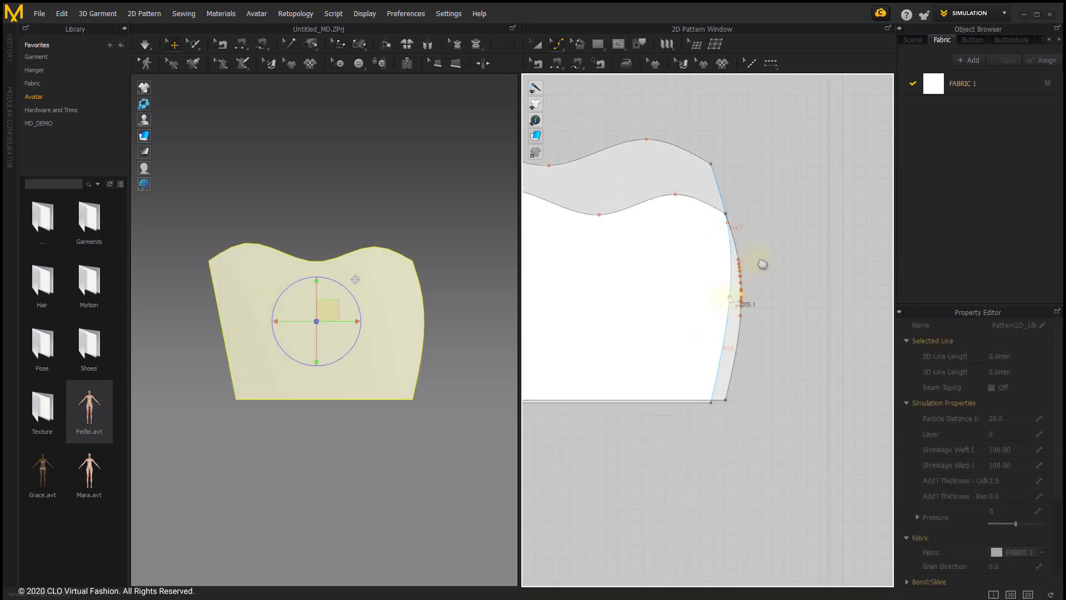
right_click_drag(763, 265, 746, 219)
left_click(733, 177)
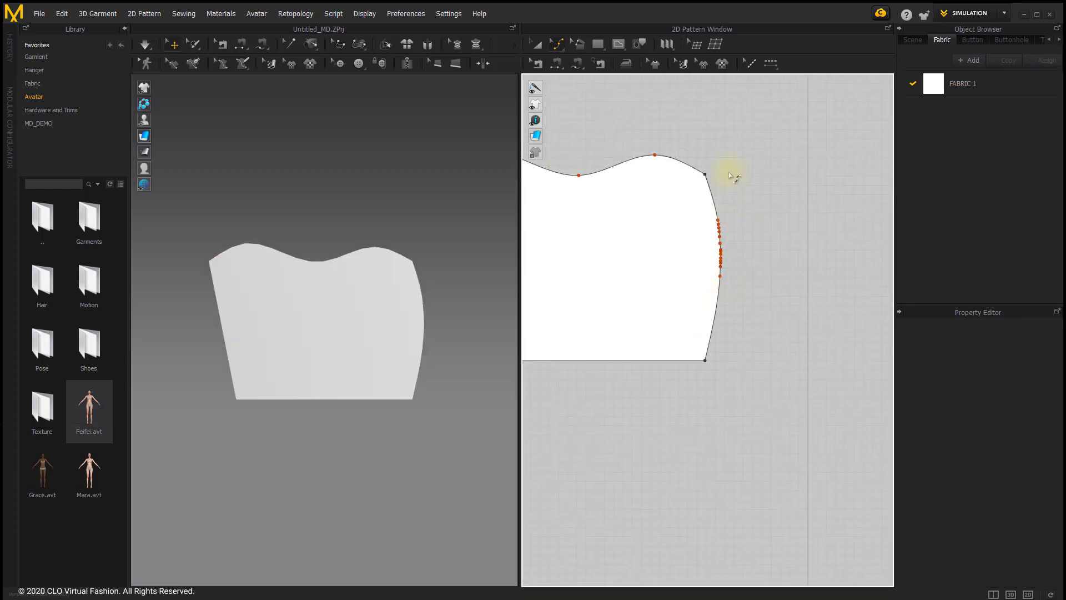
Step: Optimize All Curve Points from the 2D canvas menu, leaving the right edge's bow with a few even points
right_click(733, 173)
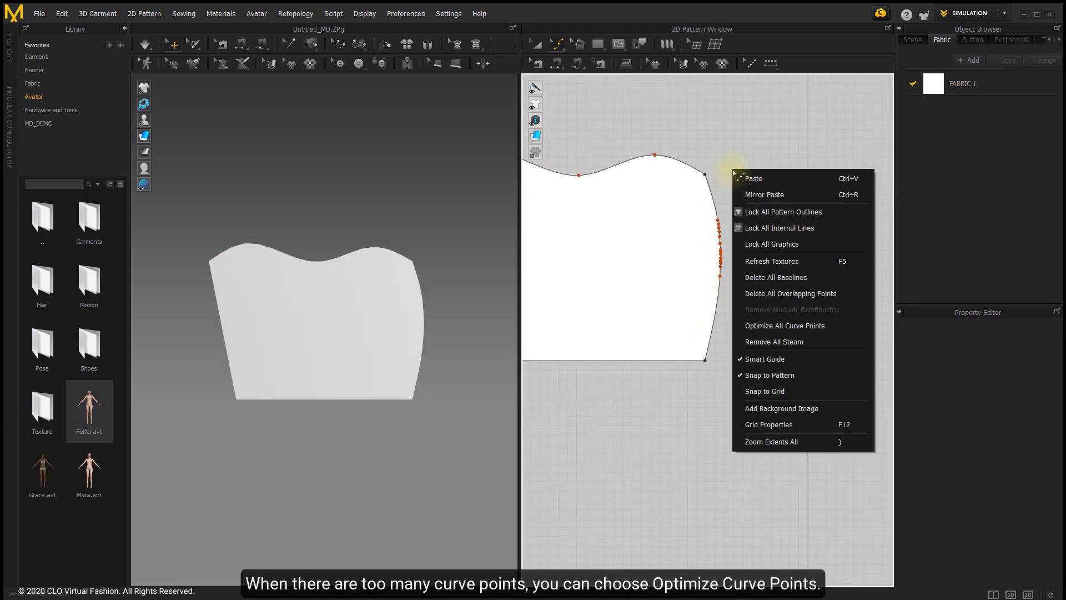
left_click(751, 155)
scroll(762, 191, "up", 3)
scroll(691, 274, "down", 2)
scroll(732, 241, "down", 1)
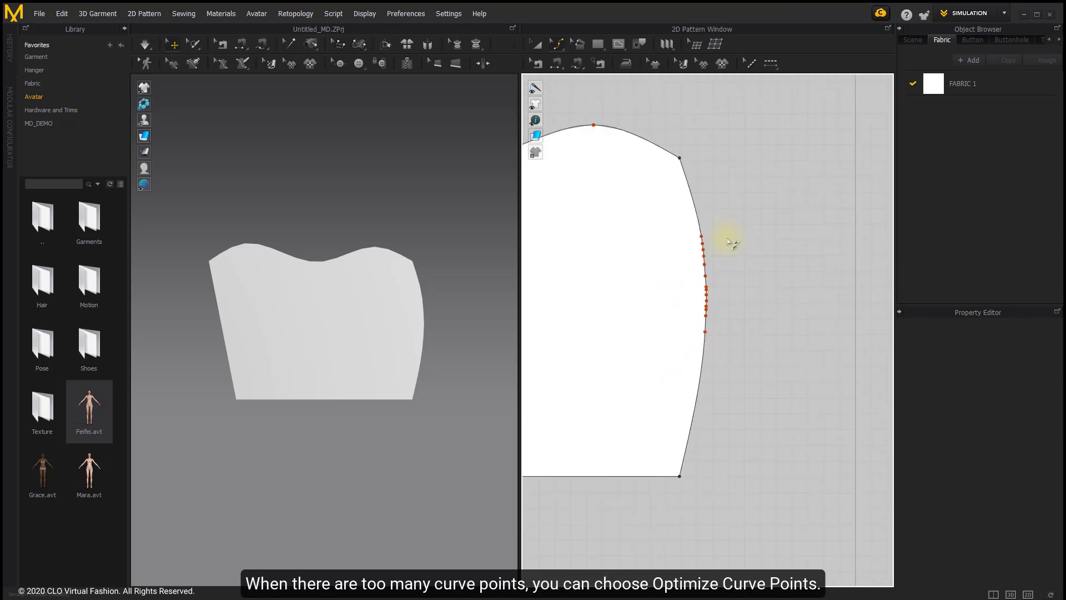
right_click(745, 212)
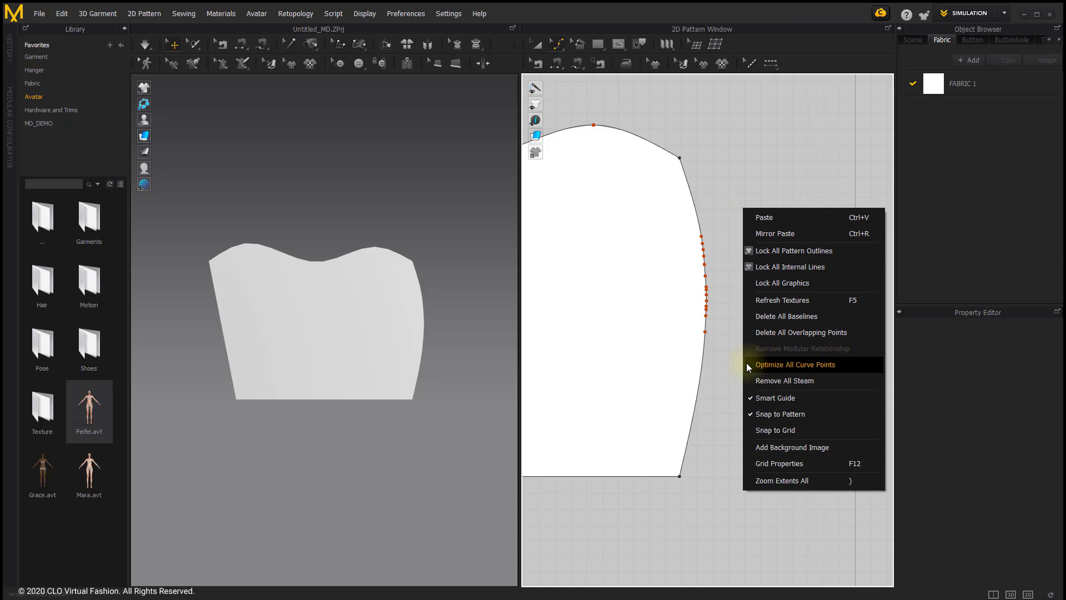
left_click(841, 364)
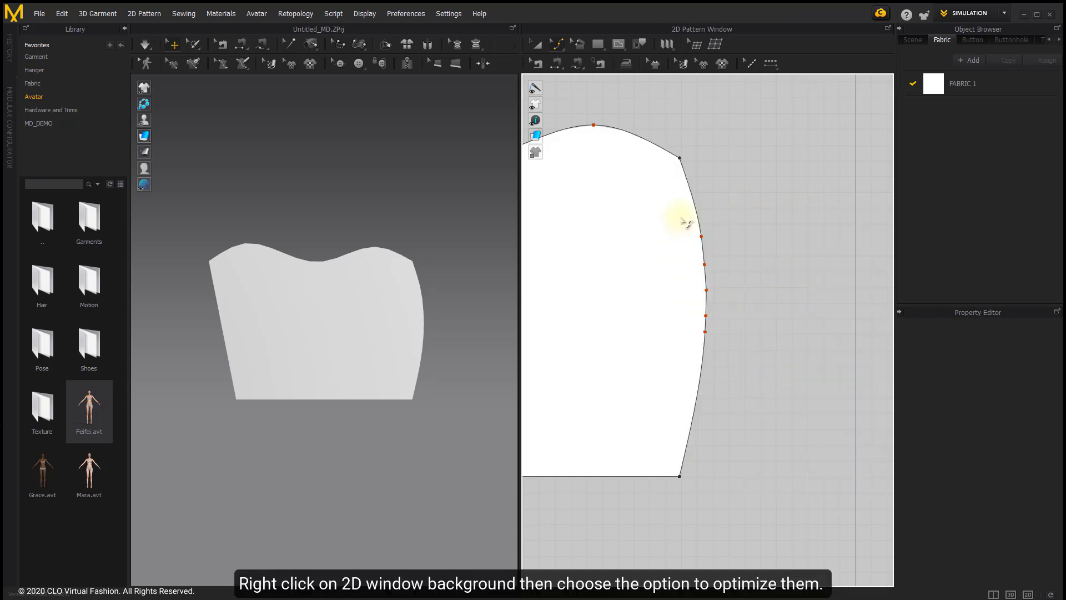